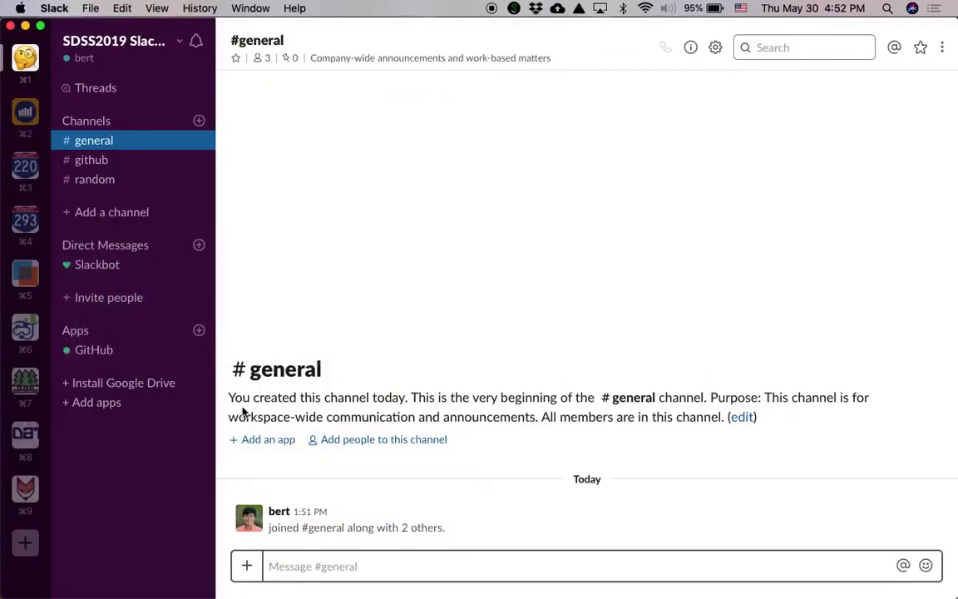
Step: Post the message 'Hello' in #general
text(Hell)
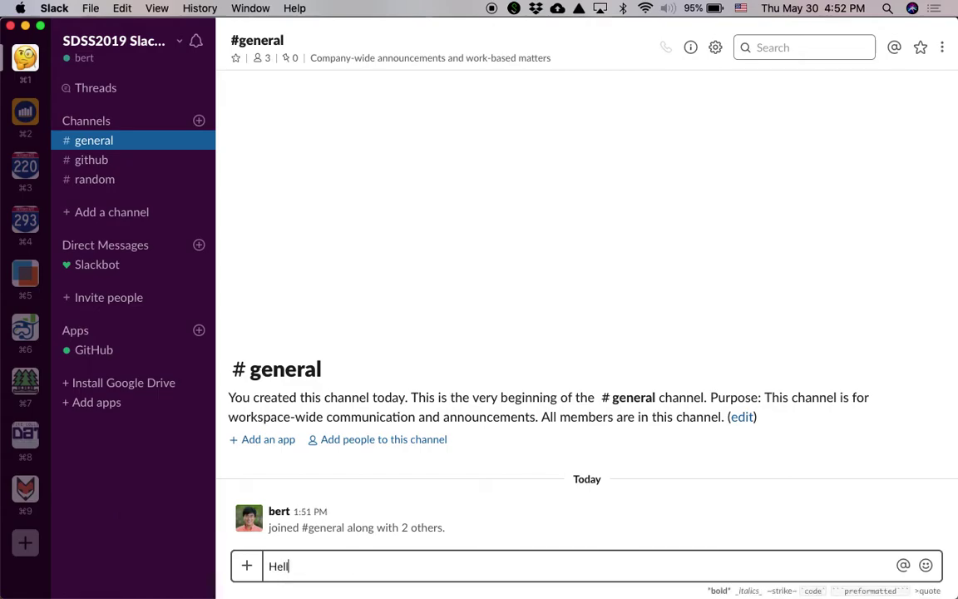
text(o)
key(Return)
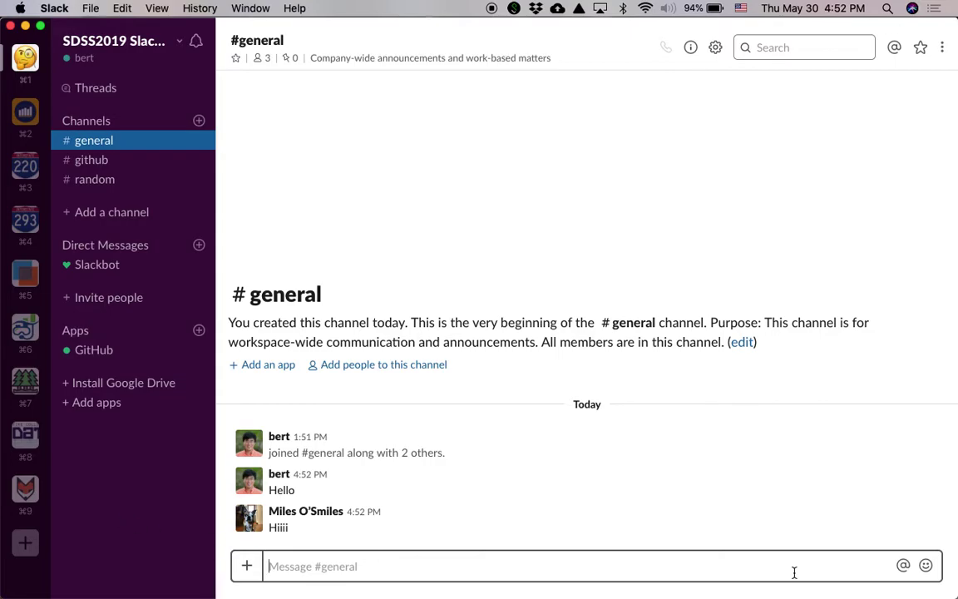
Step: React to the Hiiii reply with the wave emoji
click(827, 505)
text(wa)
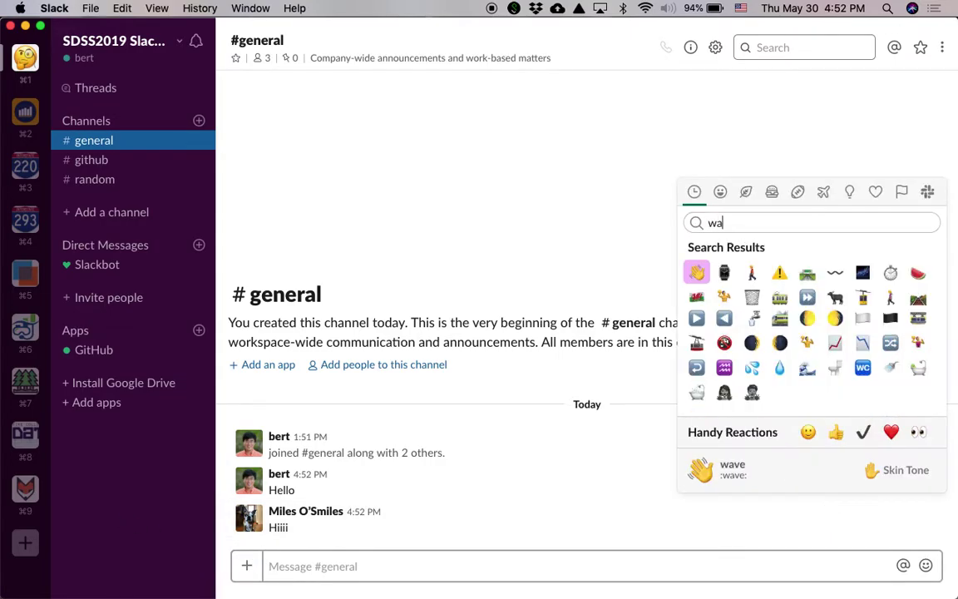
text(ve)
key(Return)
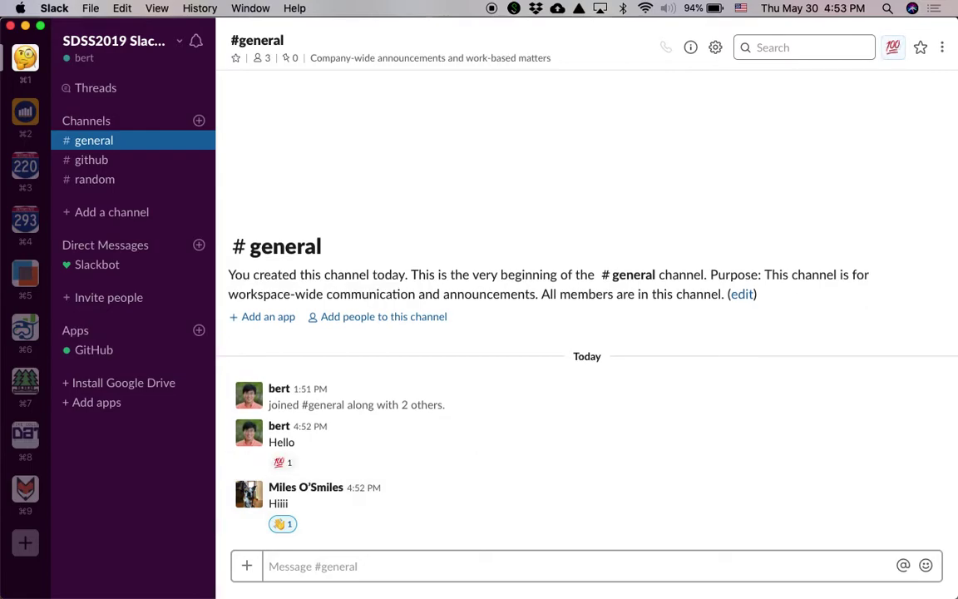
click(390, 562)
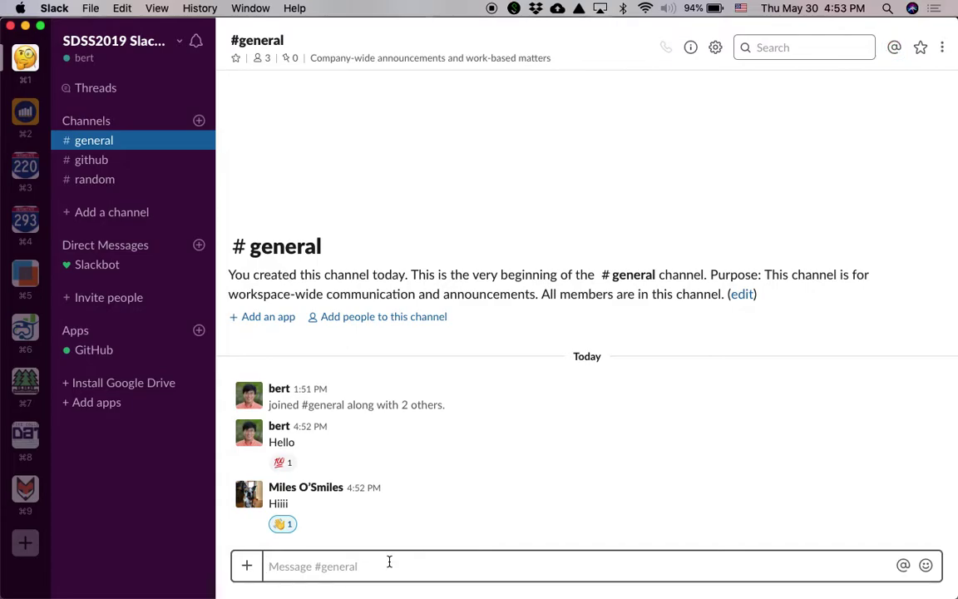
Step: Post a /giphy 'I love gif's' GIF, shuffling twice to reach the burger-and-ketchup one
text(/giphy I love gif)
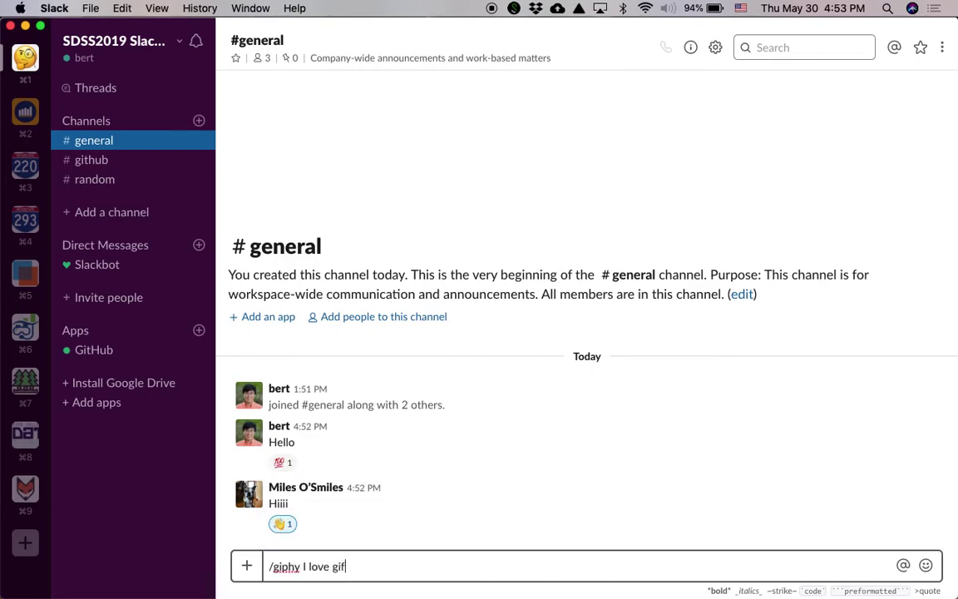
key(Return)
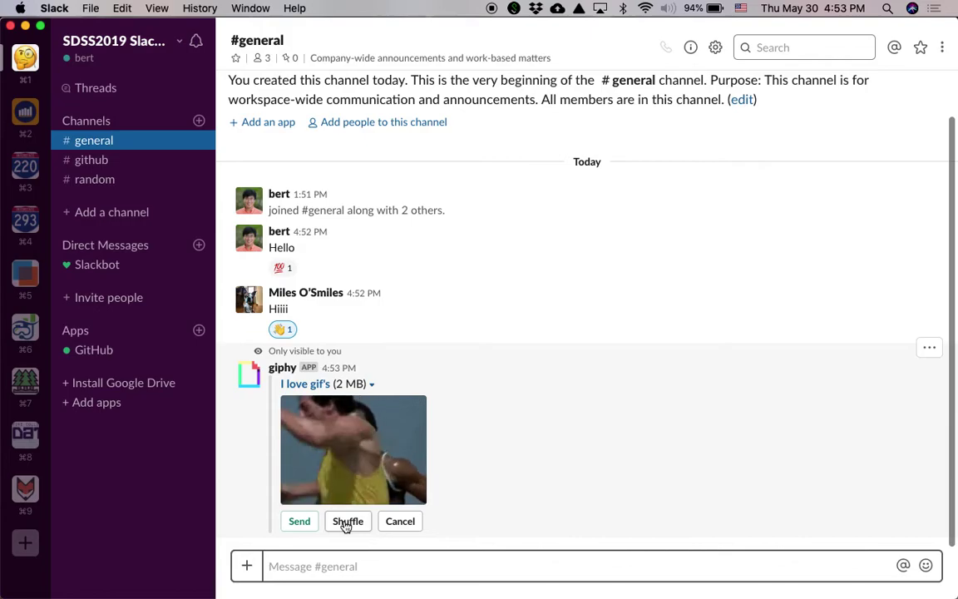
click(346, 522)
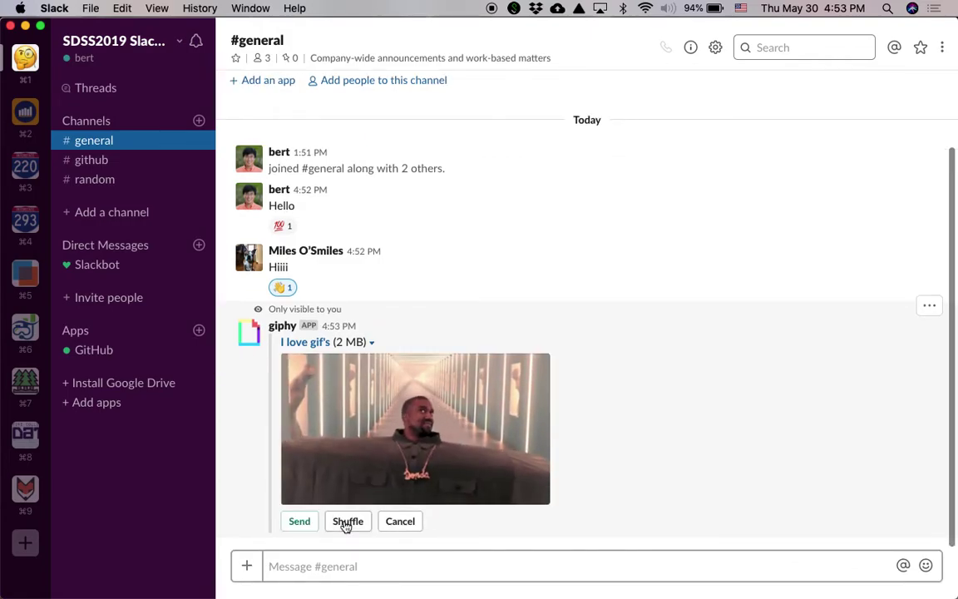
click(347, 523)
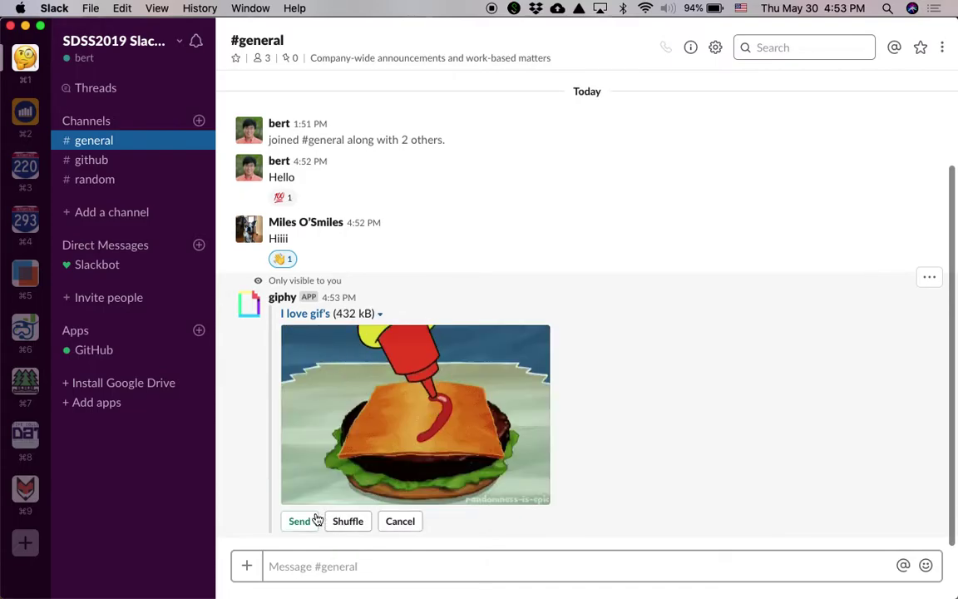
click(304, 519)
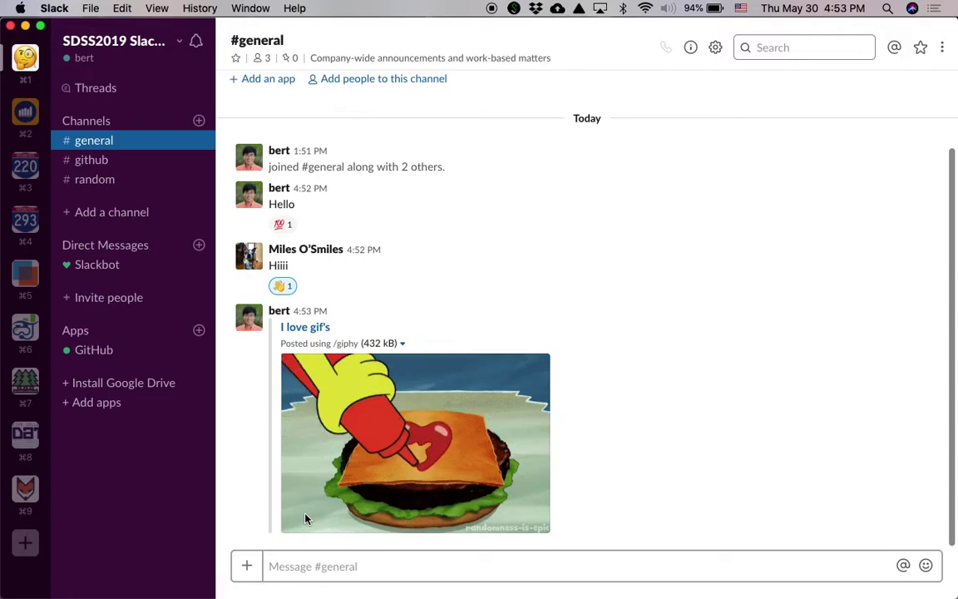
Step: Start a new code snippet with its language set to R
click(247, 567)
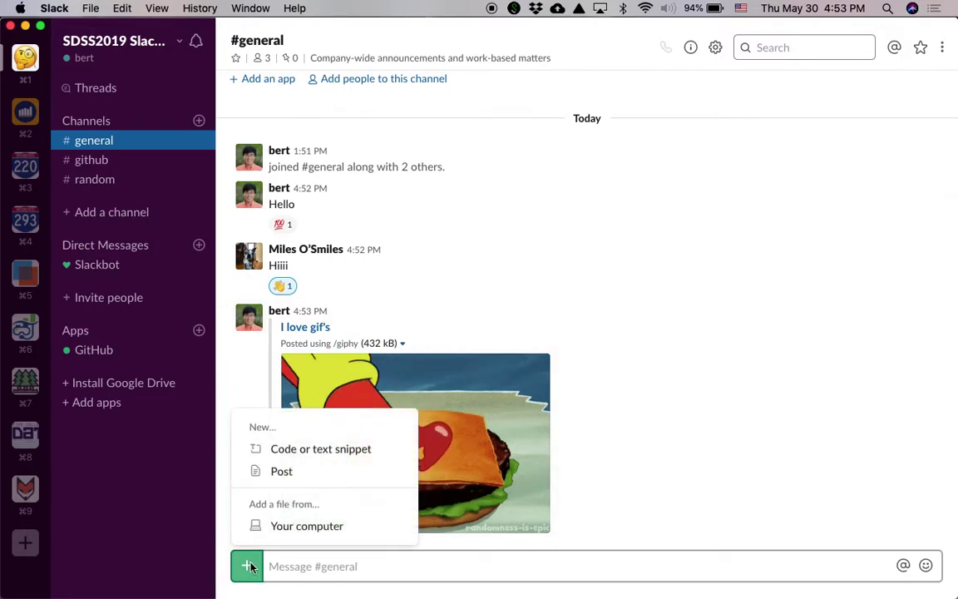
click(301, 452)
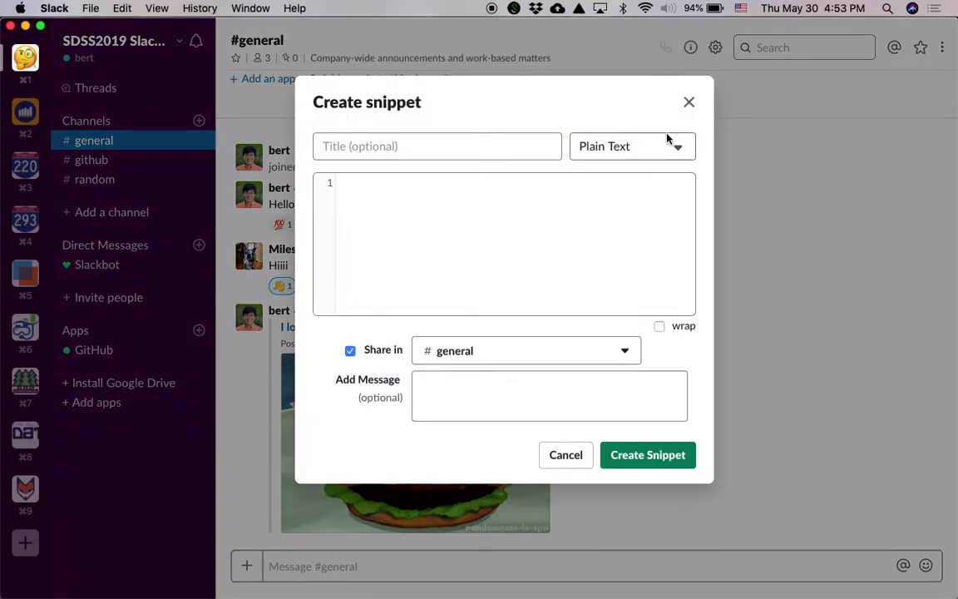
click(669, 146)
scroll(628, 363, down, 5)
scroll(628, 363, down, 2)
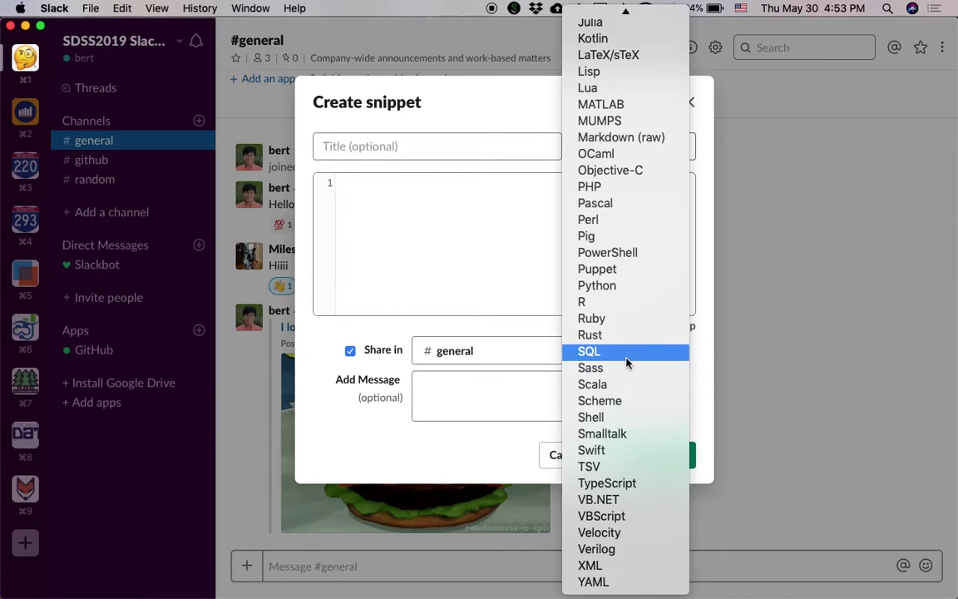
click(618, 301)
Step: Write library(tidyverse) and a 'jelo world' string, share the snippet, and switch to Chrome
click(512, 270)
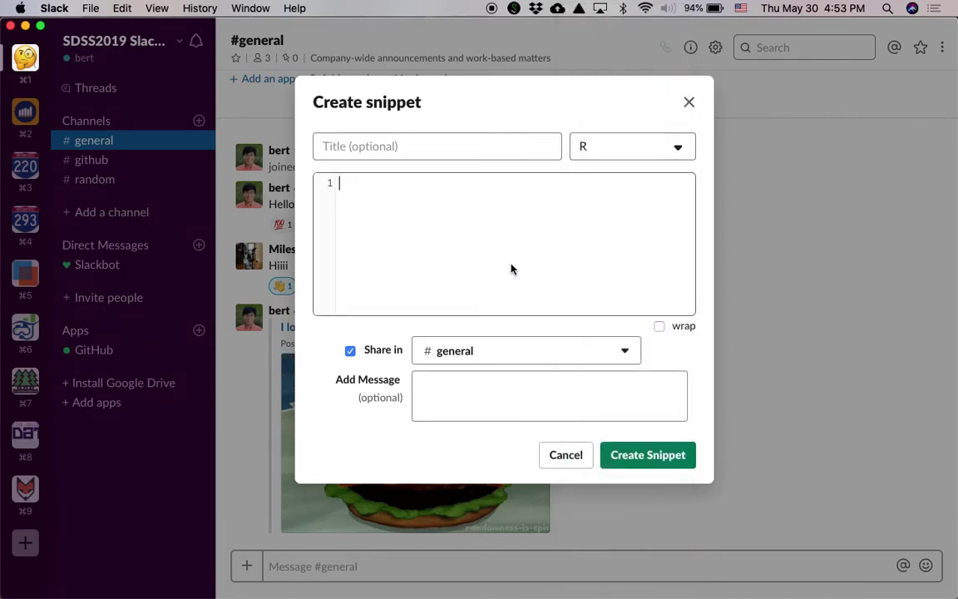
text(library(tidyve)
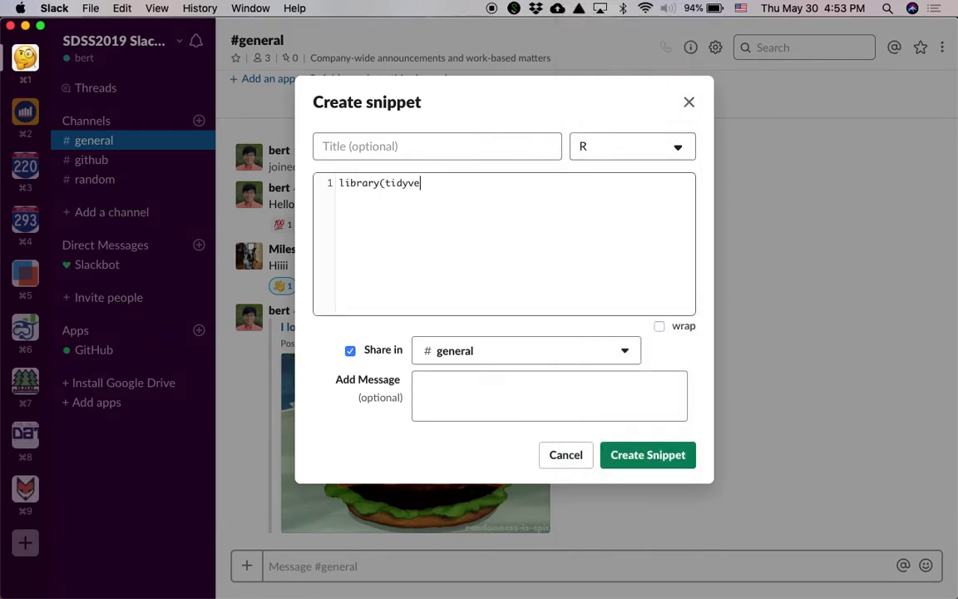
text(rse))
key(Return)
text(hel)
text(a )
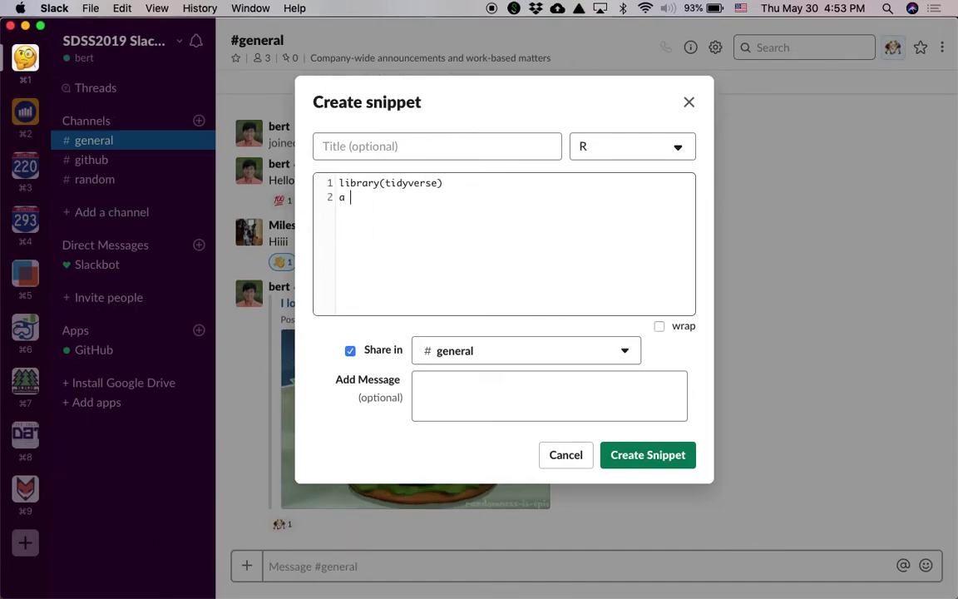
text(<- ""jelo world)
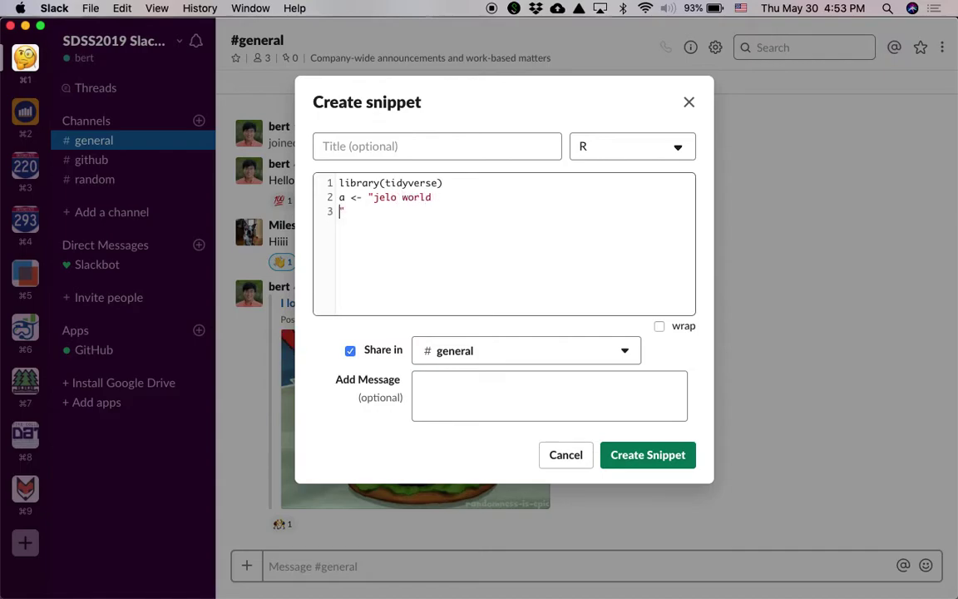
click(634, 454)
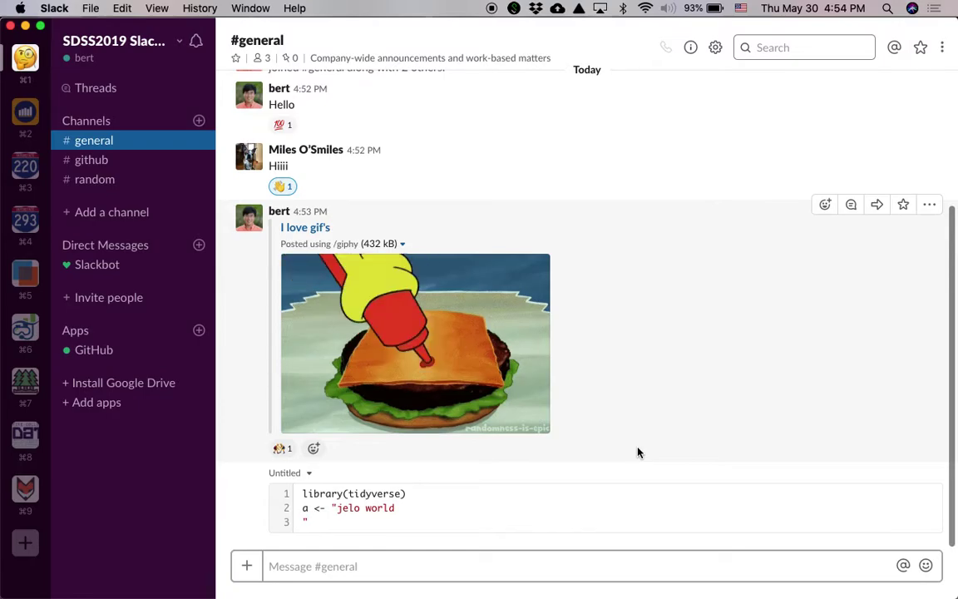
key(super+Tab)
key(super+Tab)
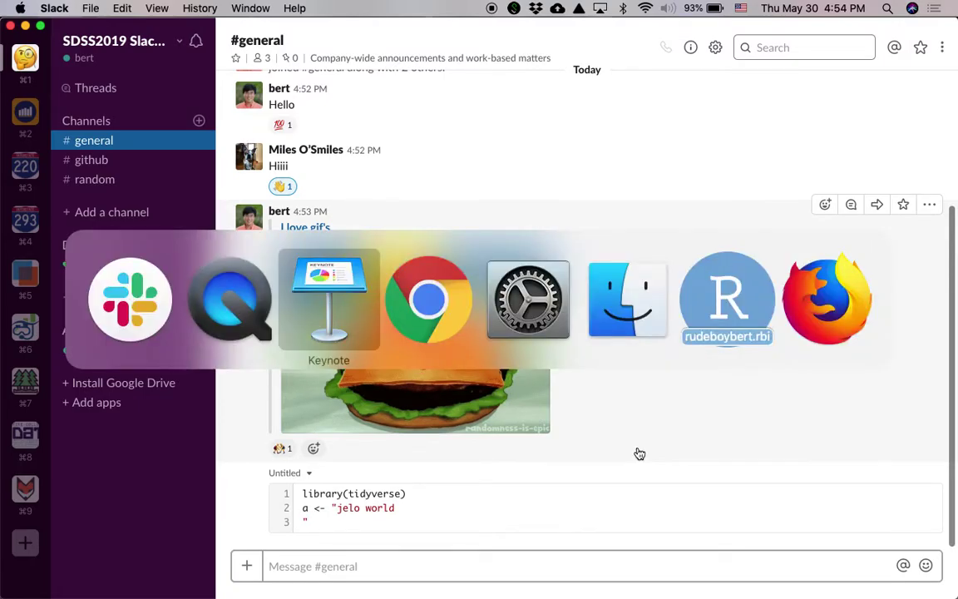
key(super+Tab)
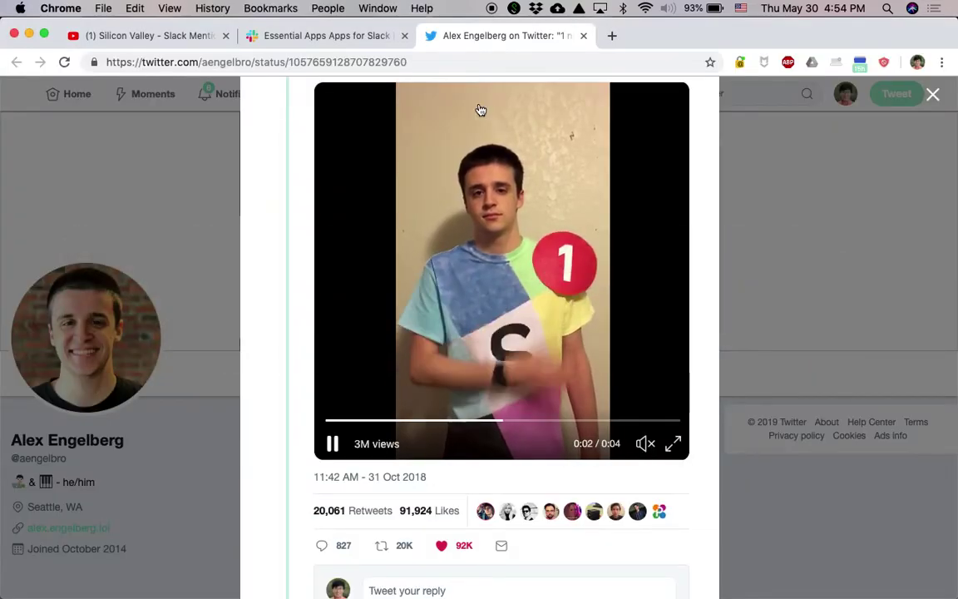
Step: Open github.com/rudeboybert/testing in a new Chrome tab
key(super+t)
text(gihu)
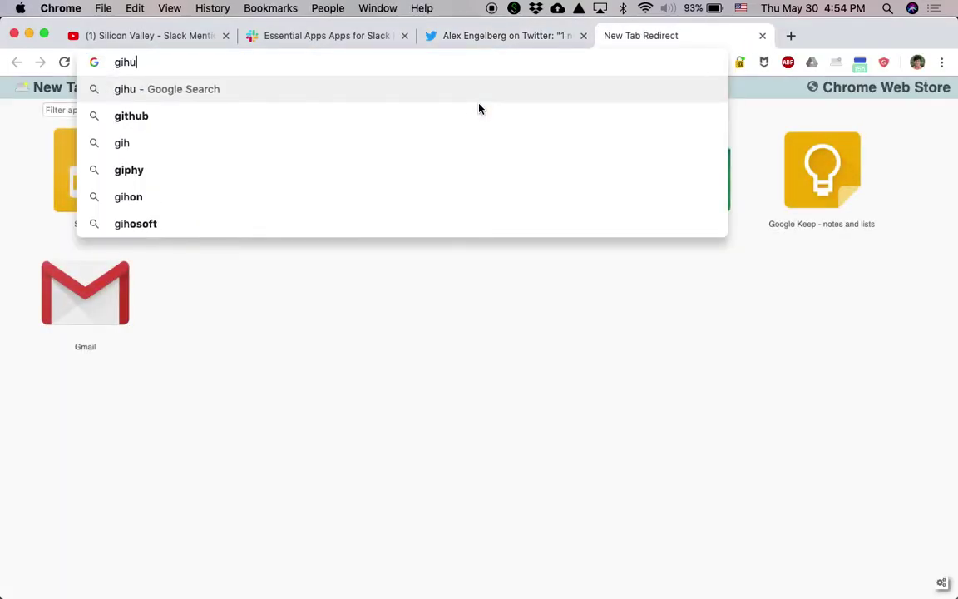
text(b.com/rdue)
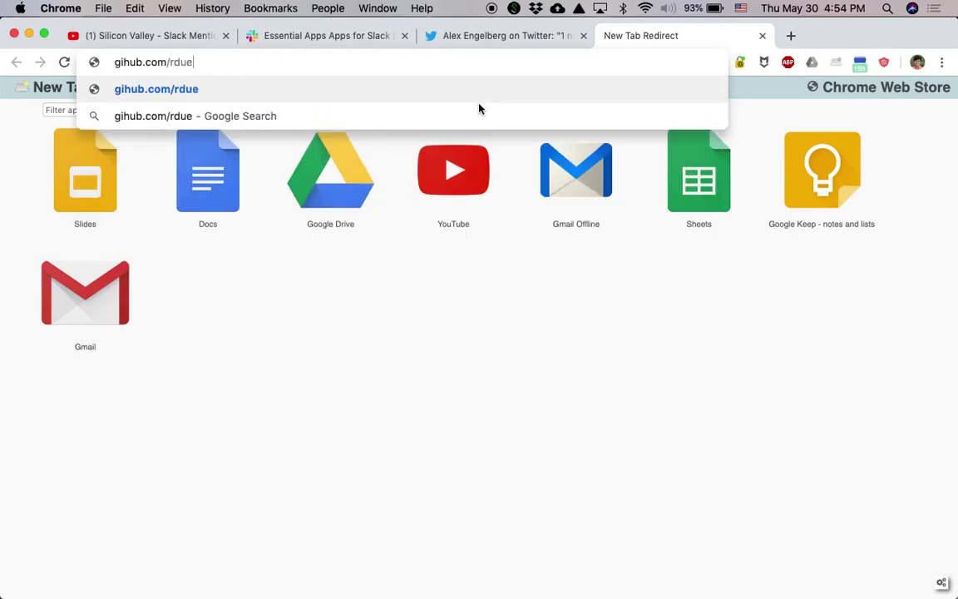
key(BackSpace)
key(BackSpace)
key(BackSpace)
text(udb)
key(BackSpace)
text(eb)
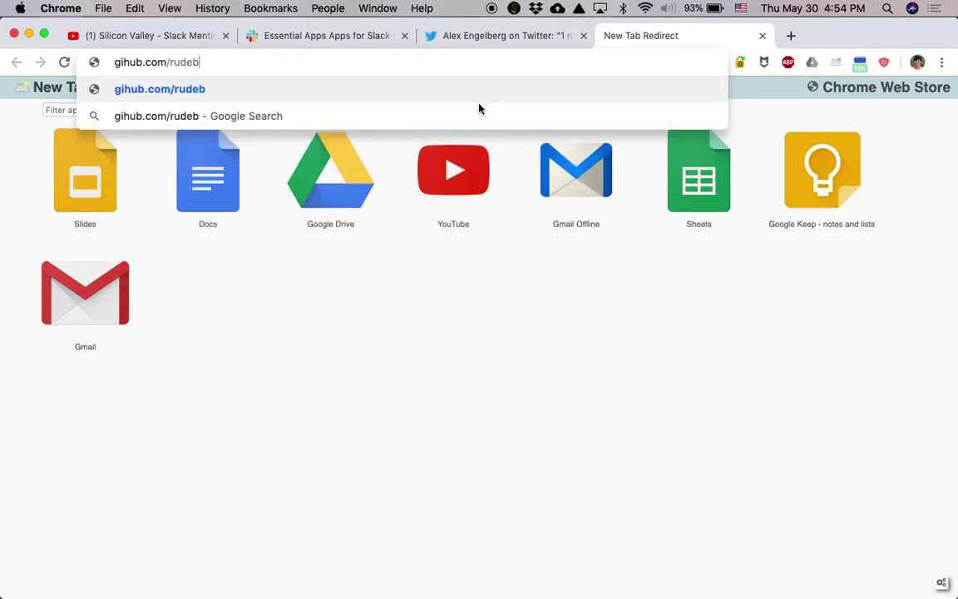
text(oy)
key(BackSpace)
key(BackSpace)
key(BackSpace)
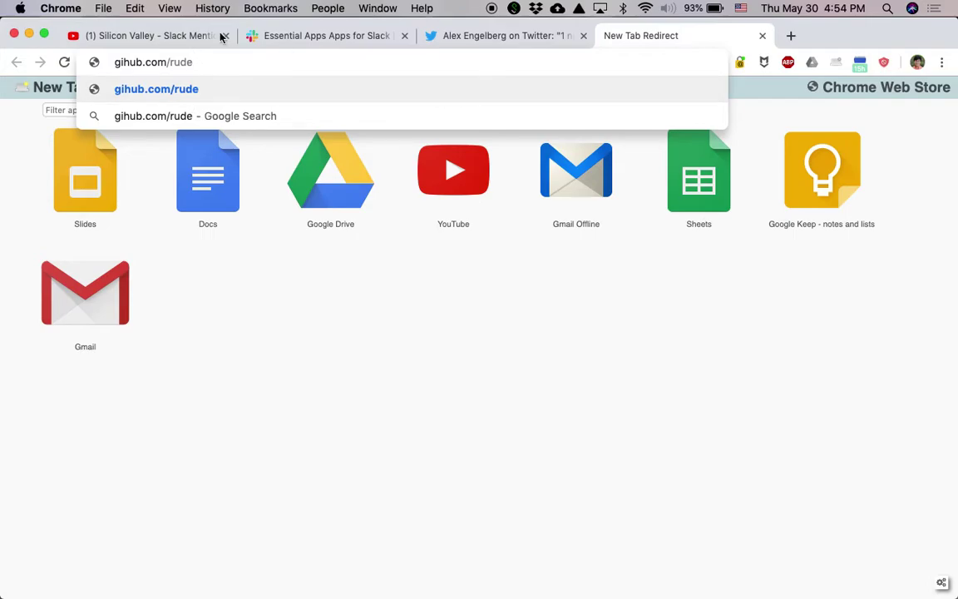
click(123, 62)
text(thu)
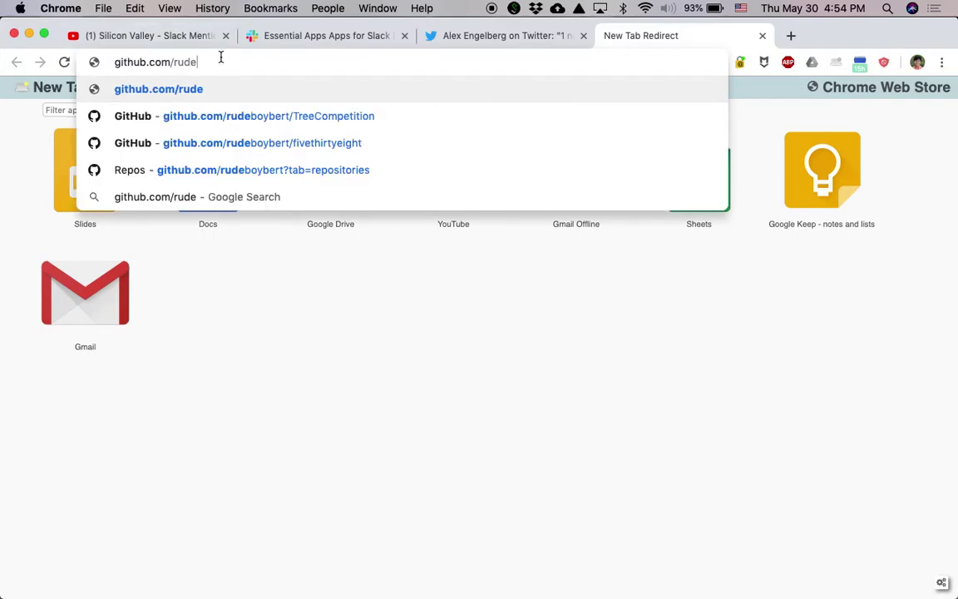
text(b.com/rudeboybert/)
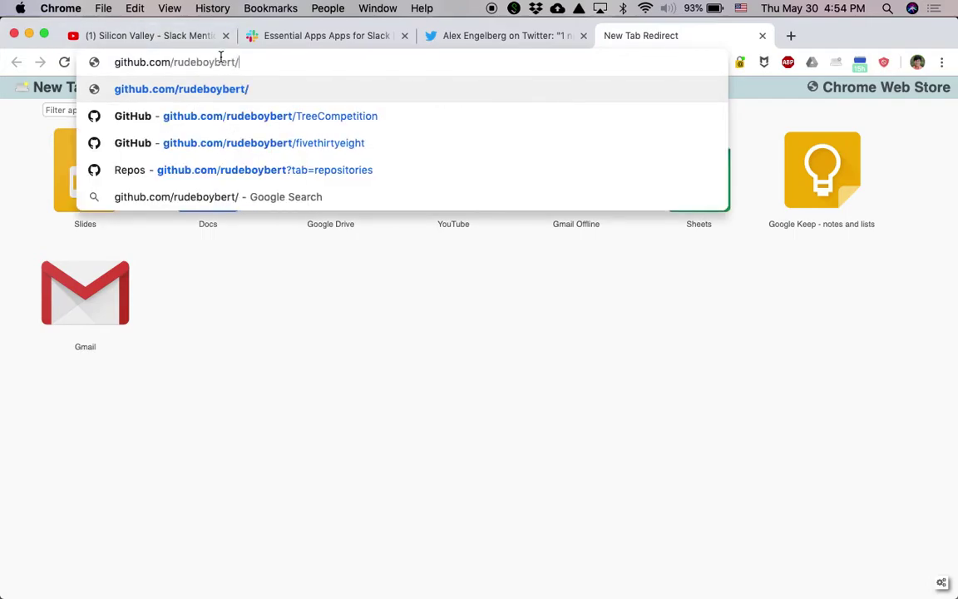
text(testing)
key(Return)
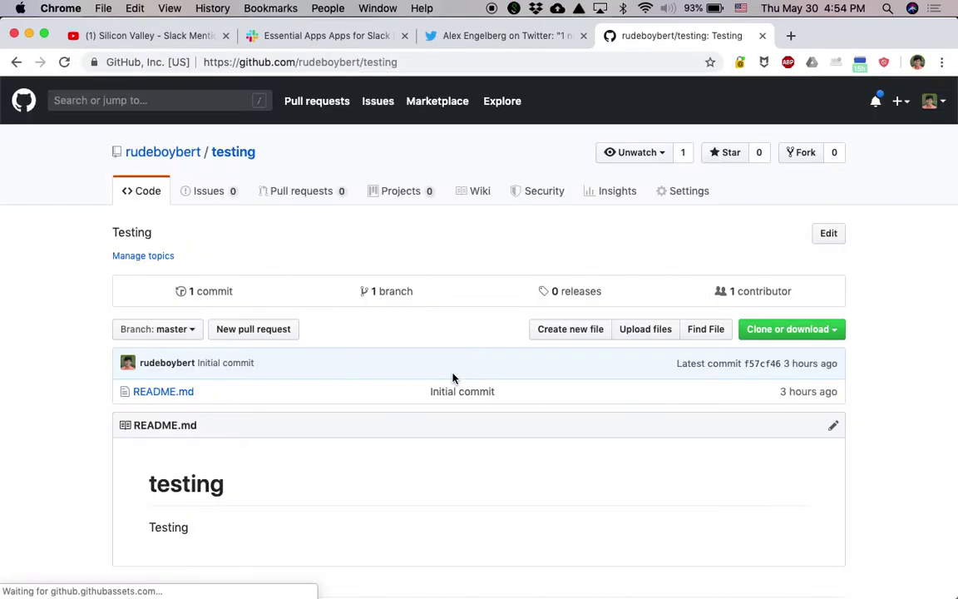
Step: Append 'adsf' to the README's Testing line, commit to master, and return to Slack
click(834, 428)
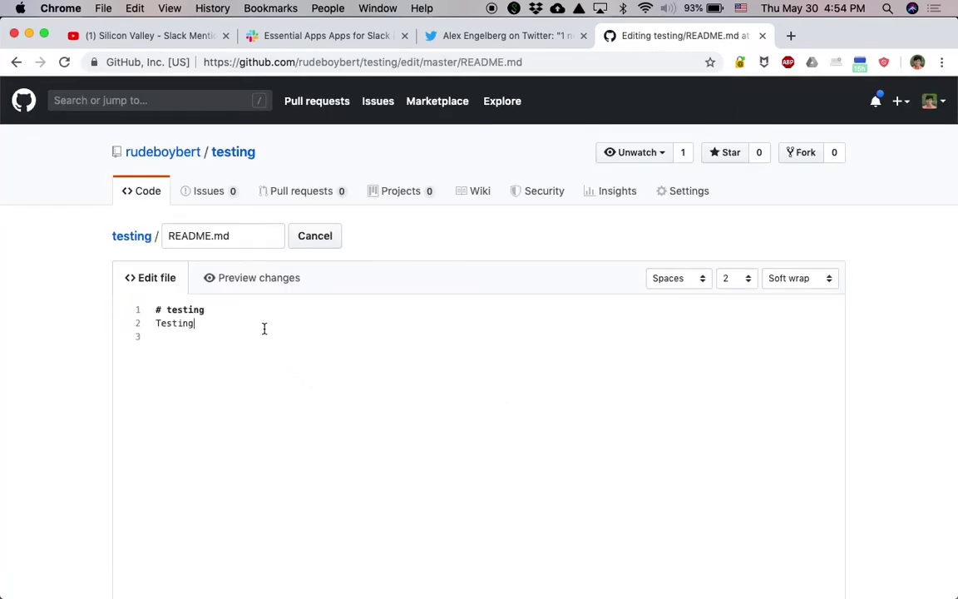
text(adsfasf)
scroll(451, 337, down, 10)
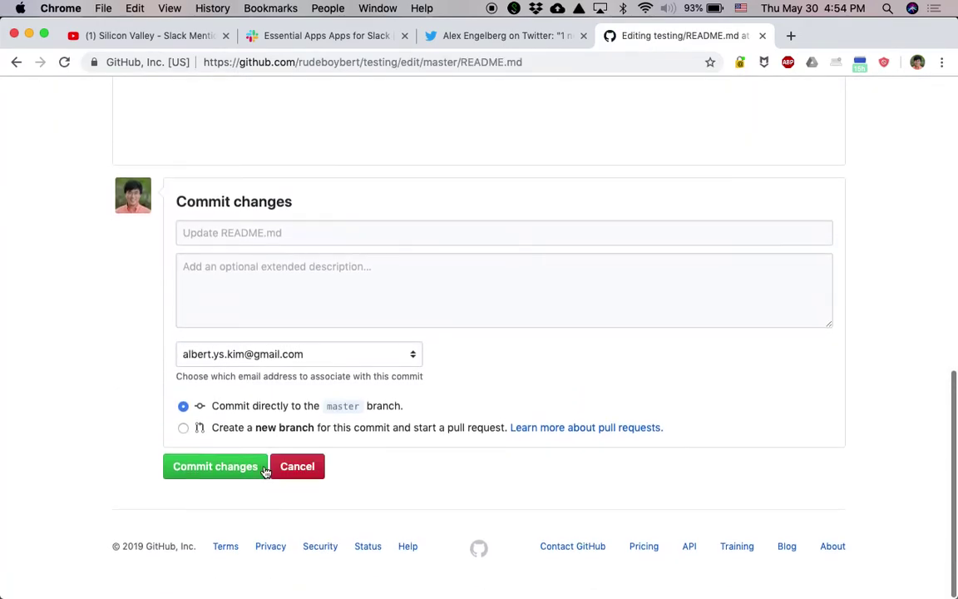
click(225, 471)
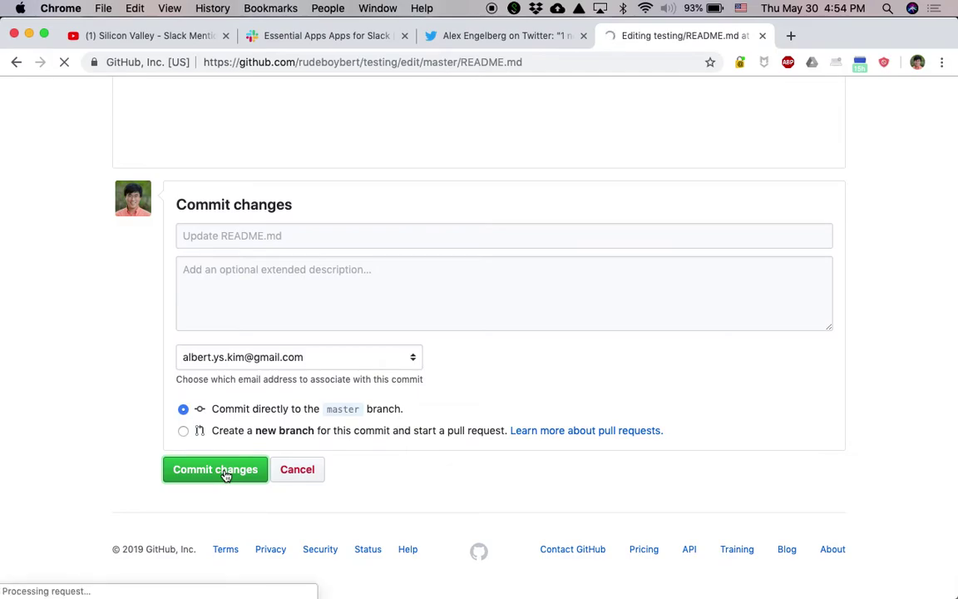
key(super+Tab)
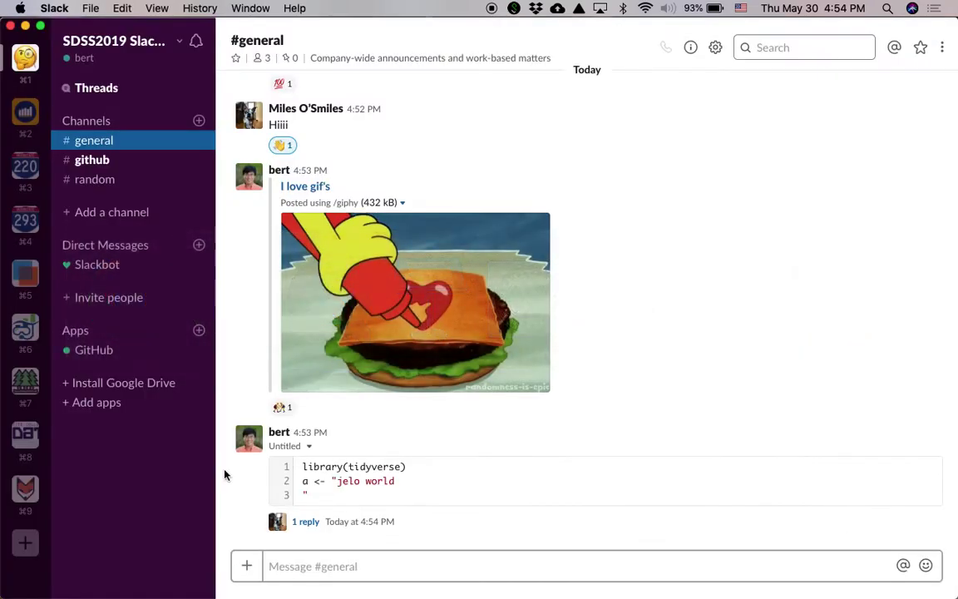
click(93, 160)
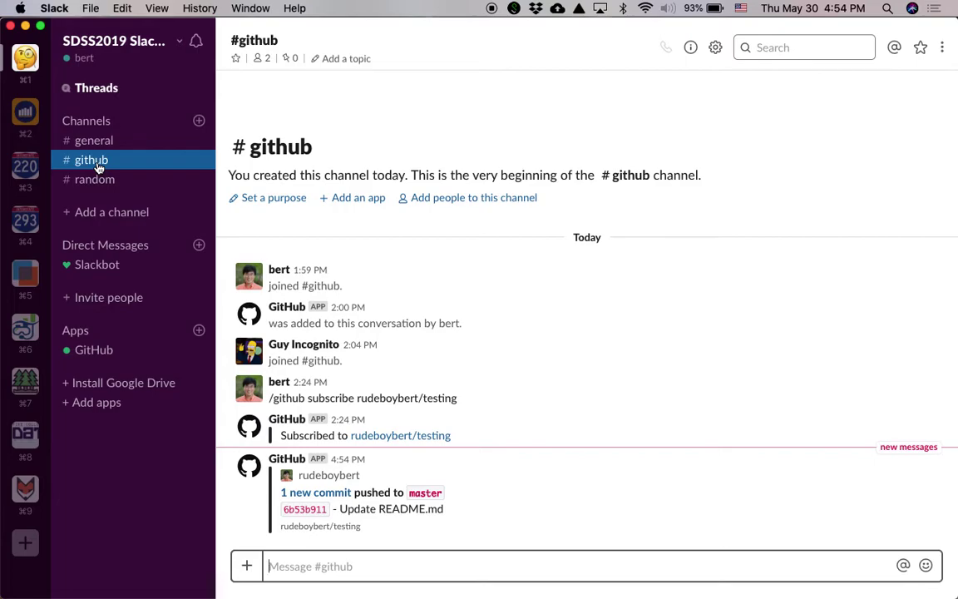
click(100, 141)
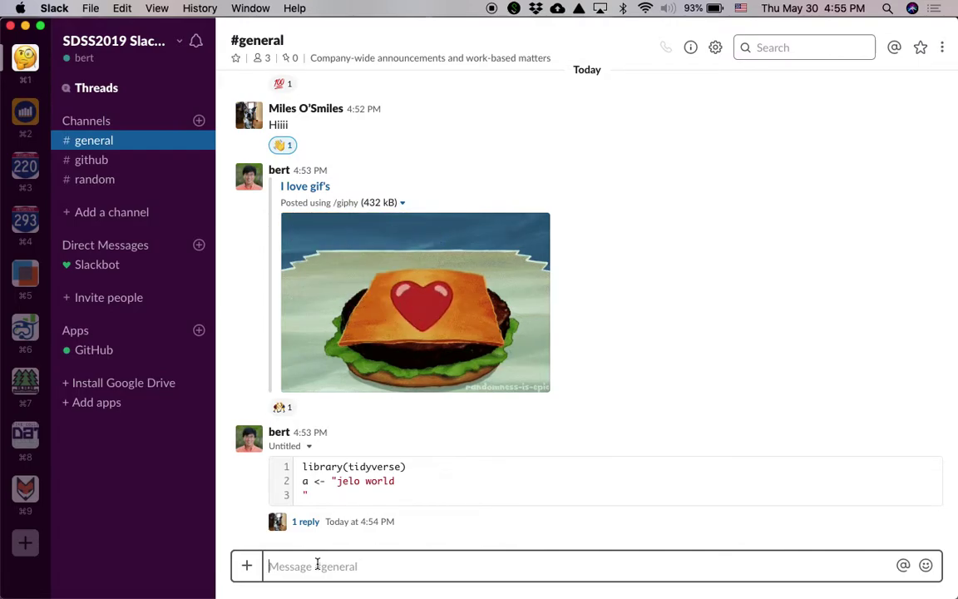
Step: Post /poll "how much do you love SDSS" and copy the command text
text(/poll )
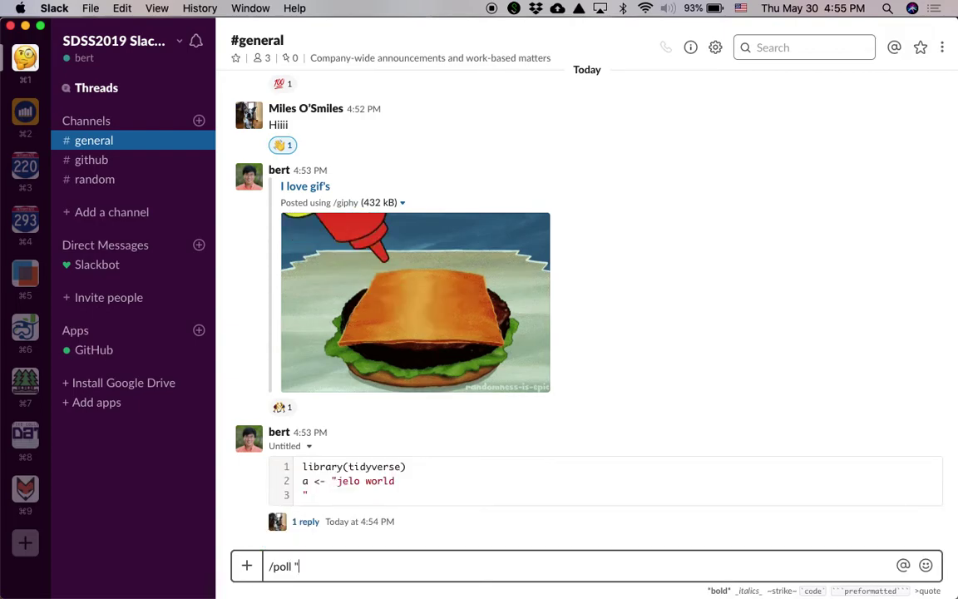
text("how much do )
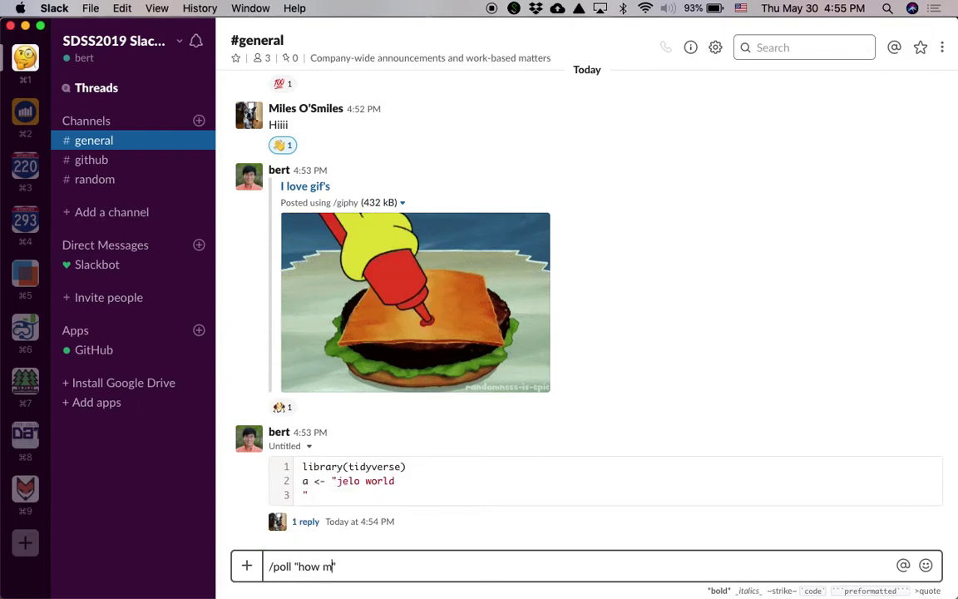
text(you love SDS)
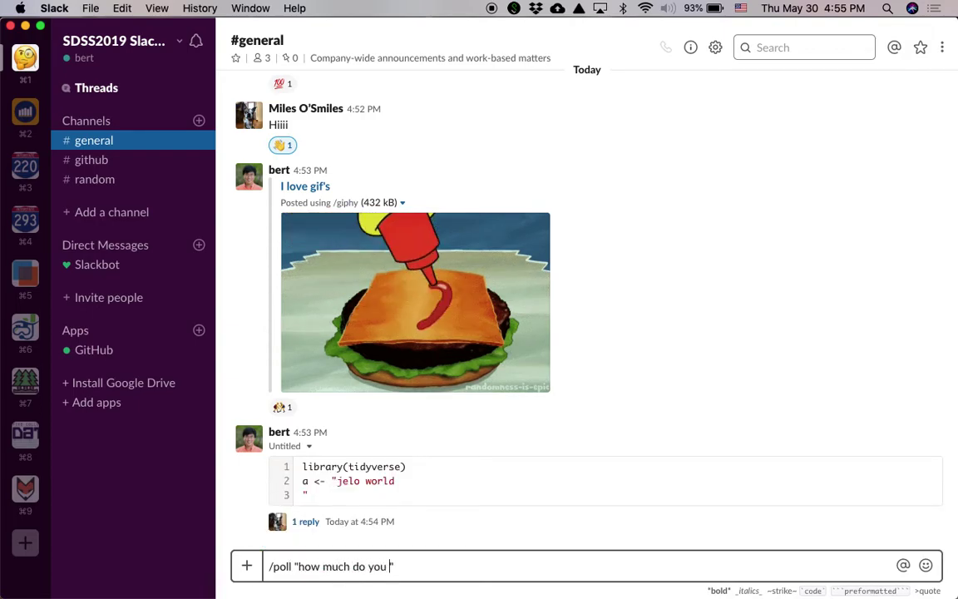
text(S")
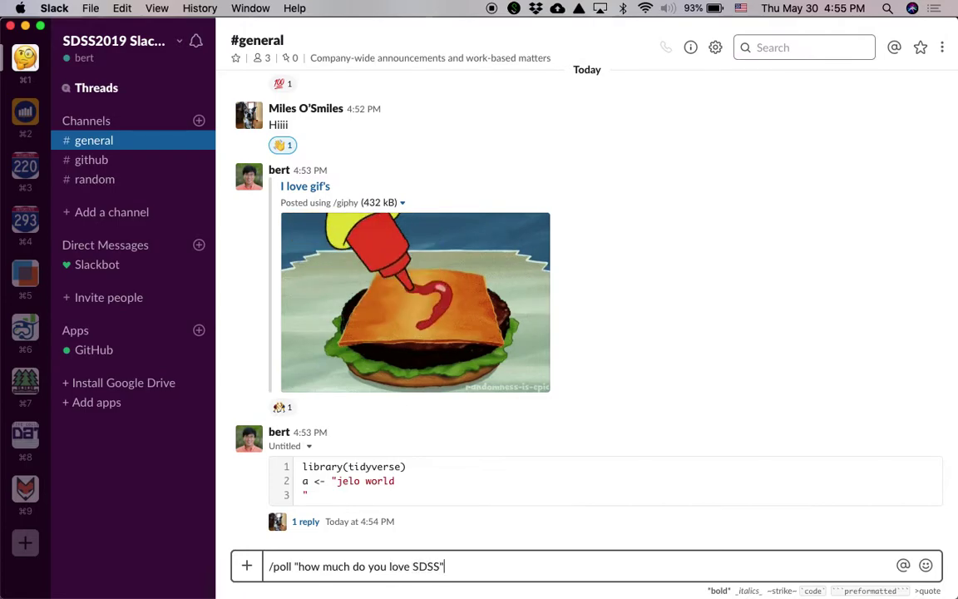
key(Return)
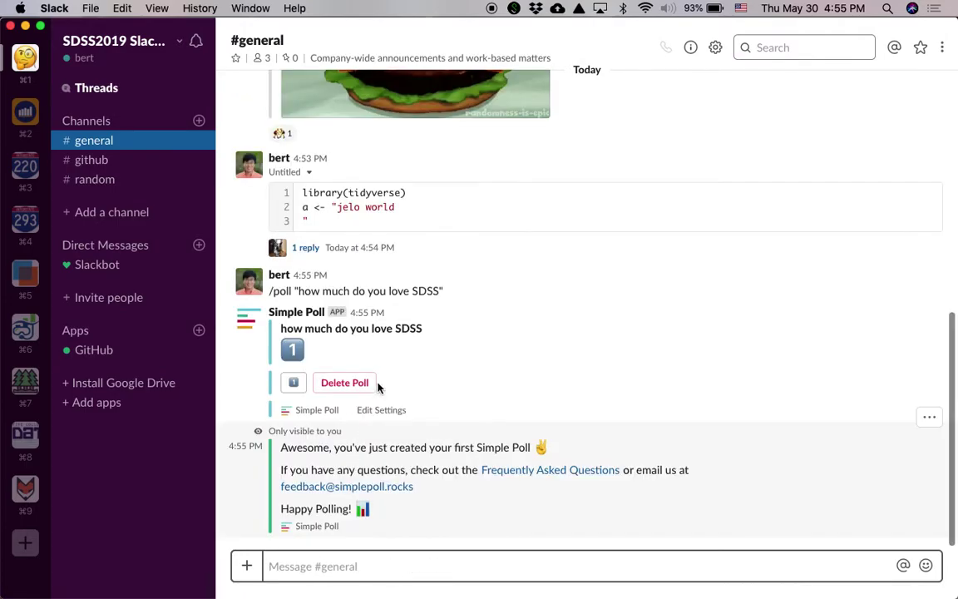
drag(445, 291, 266, 293)
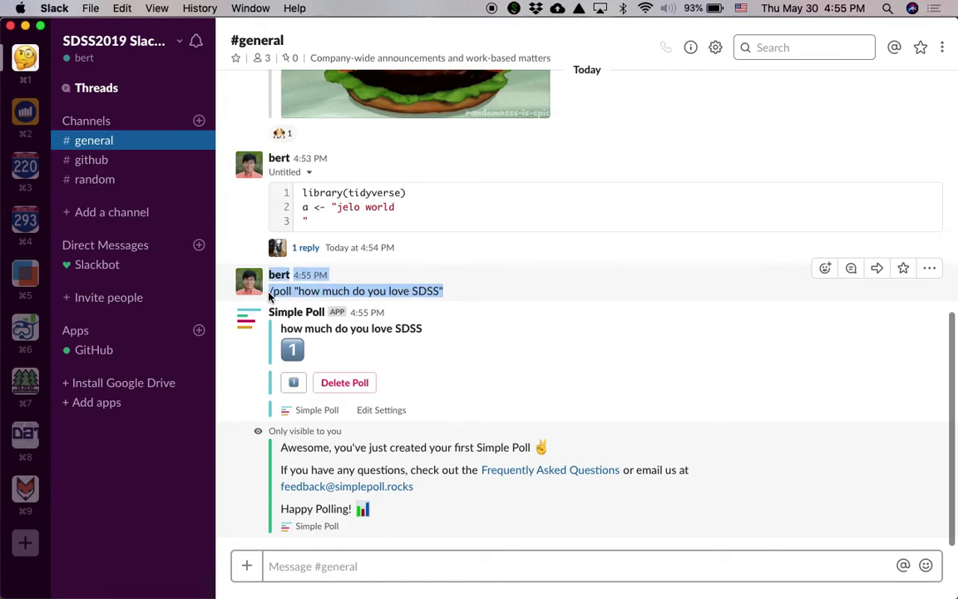
key(super+c)
Step: Resend the poll anonymously with options "a lot", "A LOT", "*A LOT*" and vote for option 3
click(323, 566)
key(super+v)
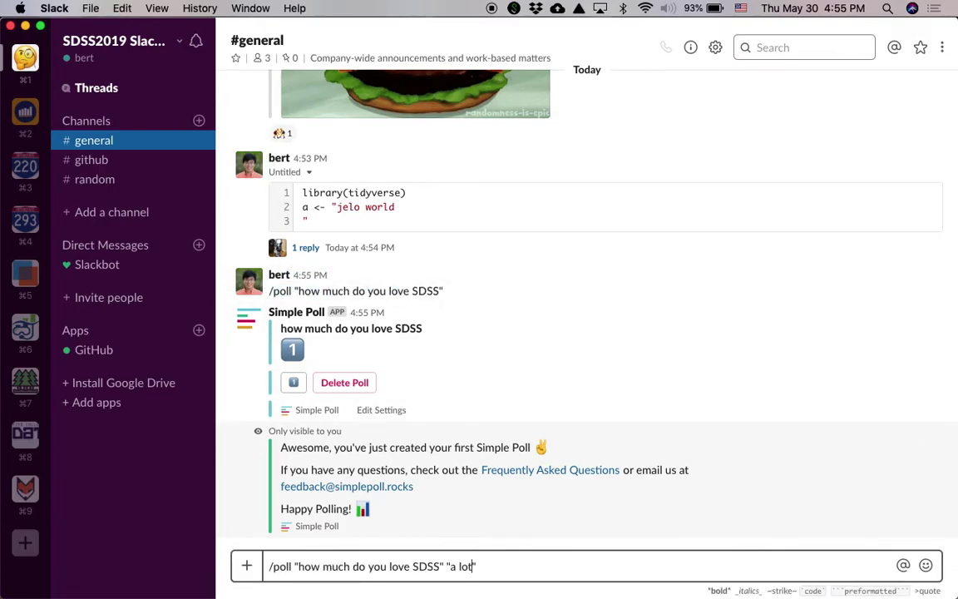
text("a lot" "A LOT" "*A LOT*" anoyn)
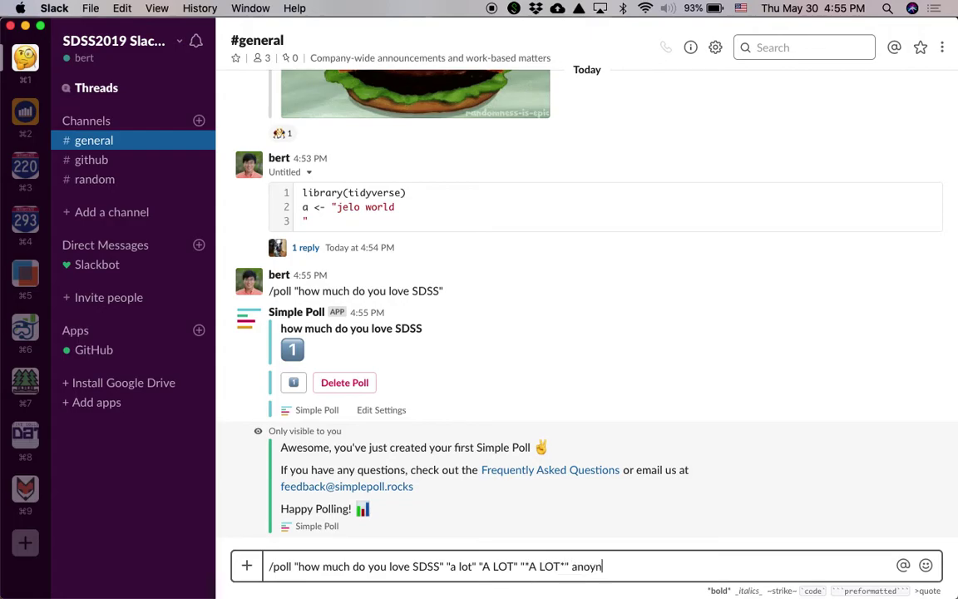
key(BackSpace)
key(BackSpace)
text(\nymous)
key(Return)
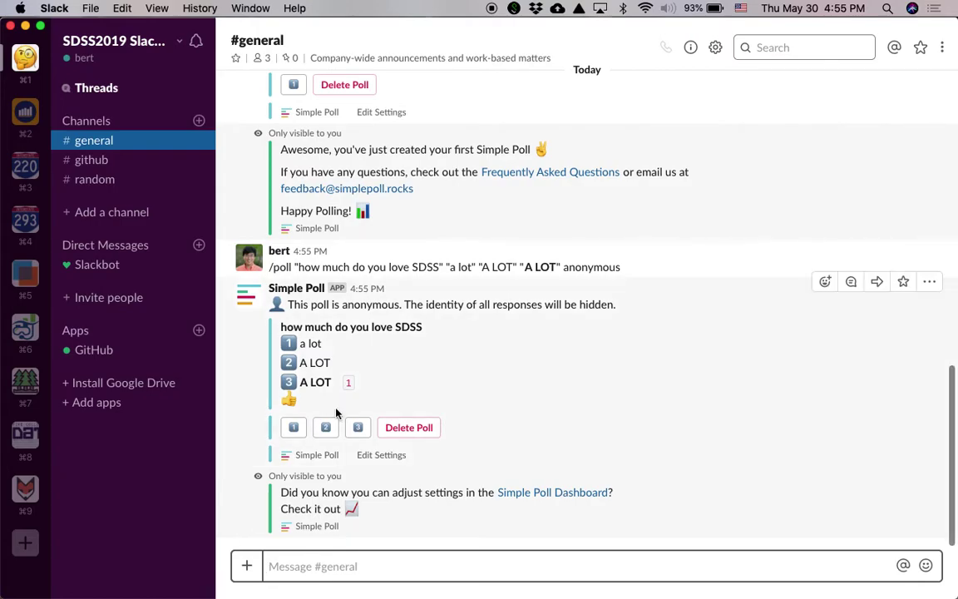
click(356, 427)
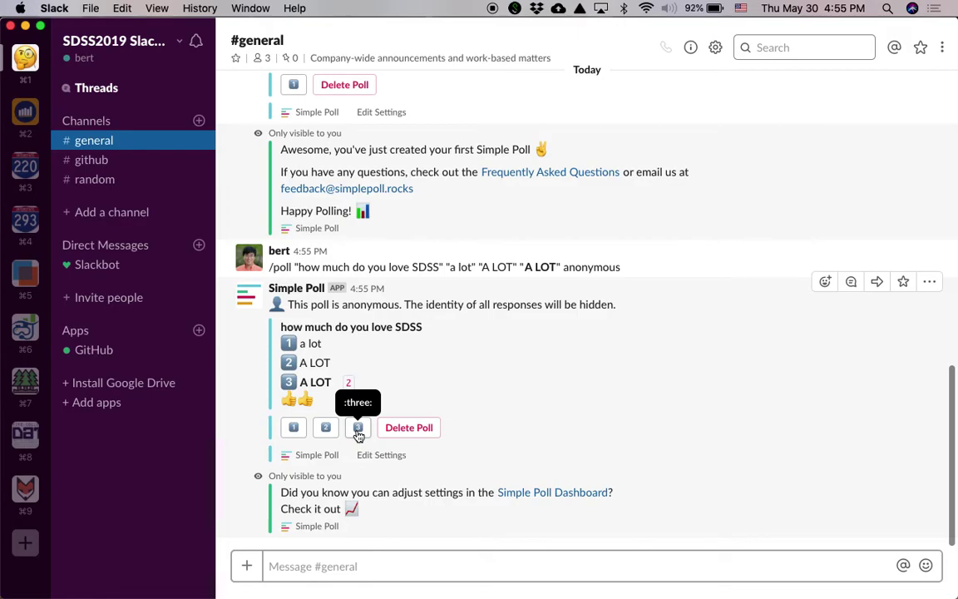
mouse_move(337, 587)
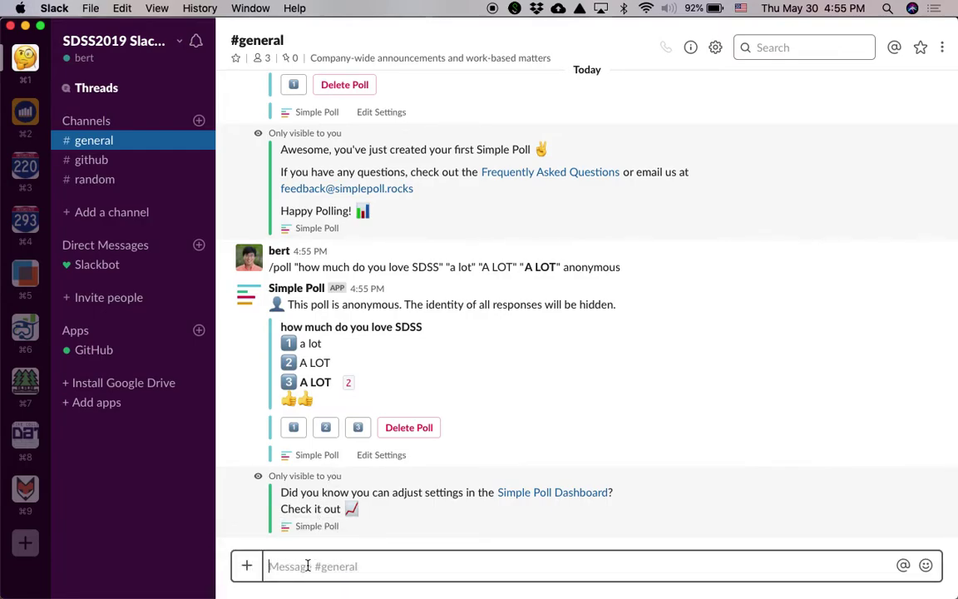
Step: Start an /appear video room named purple_monkey_dishwasher and open it
text(/app)
key(Down)
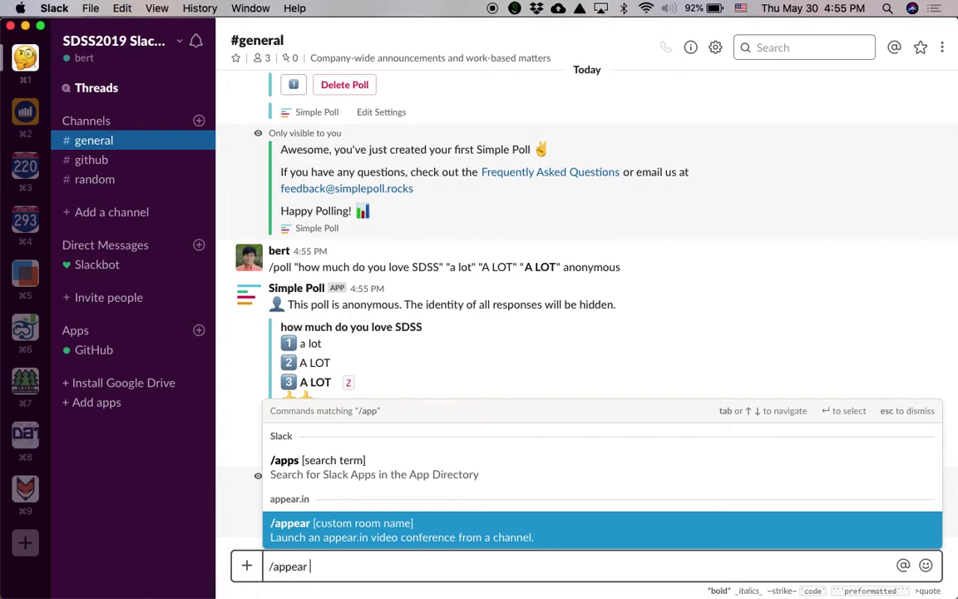
text(purple)
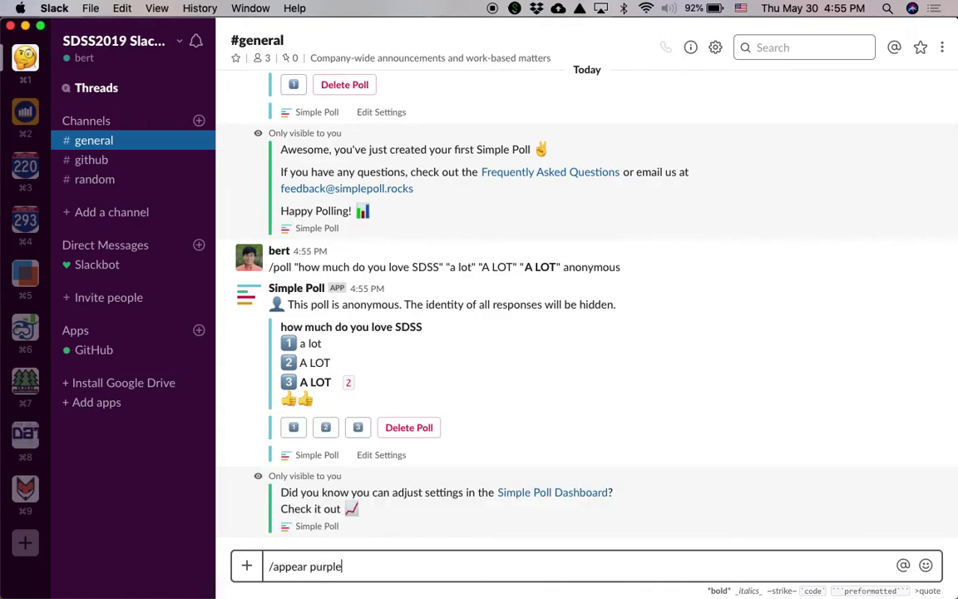
text(monkey_dishwasher)
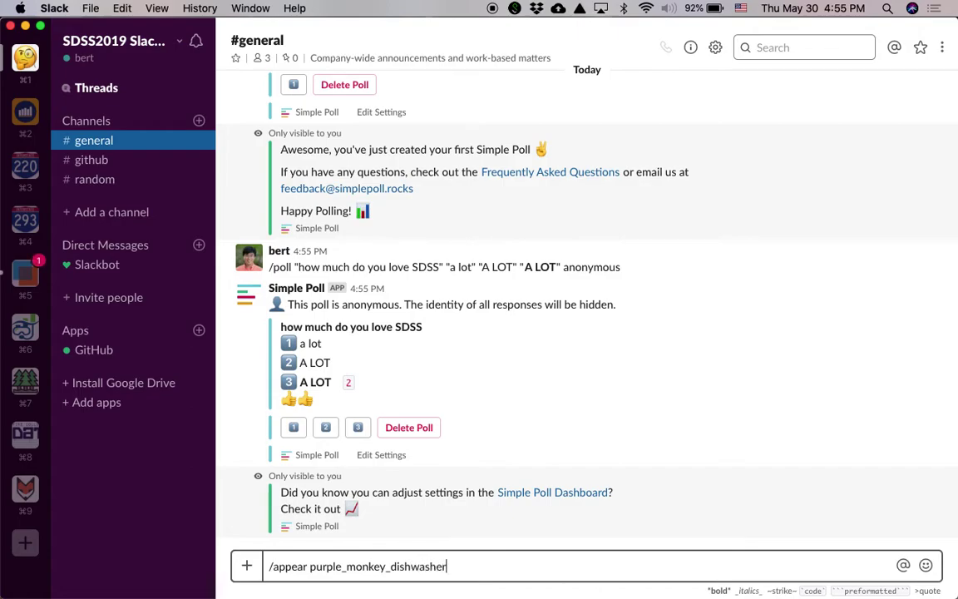
key(Return)
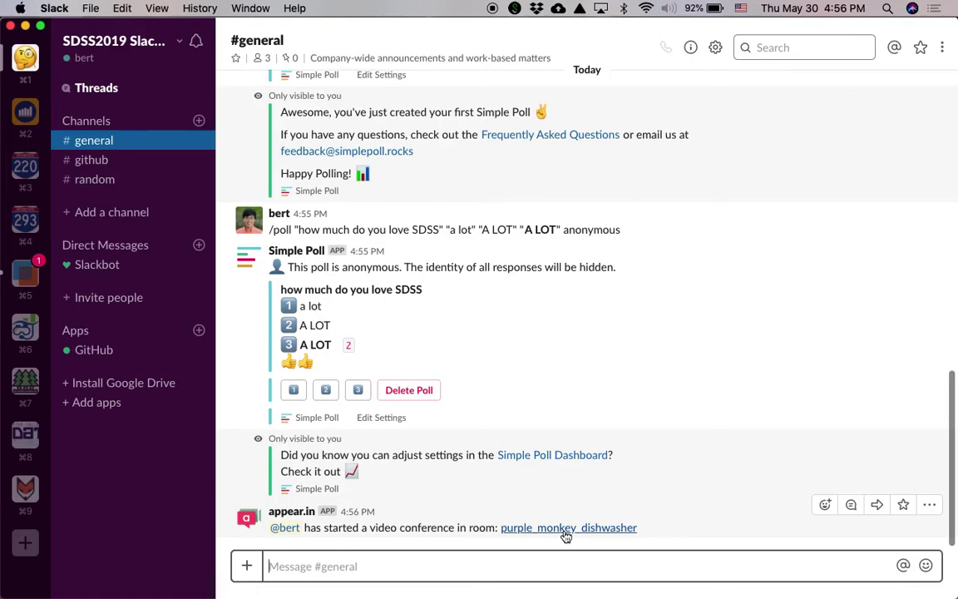
click(563, 531)
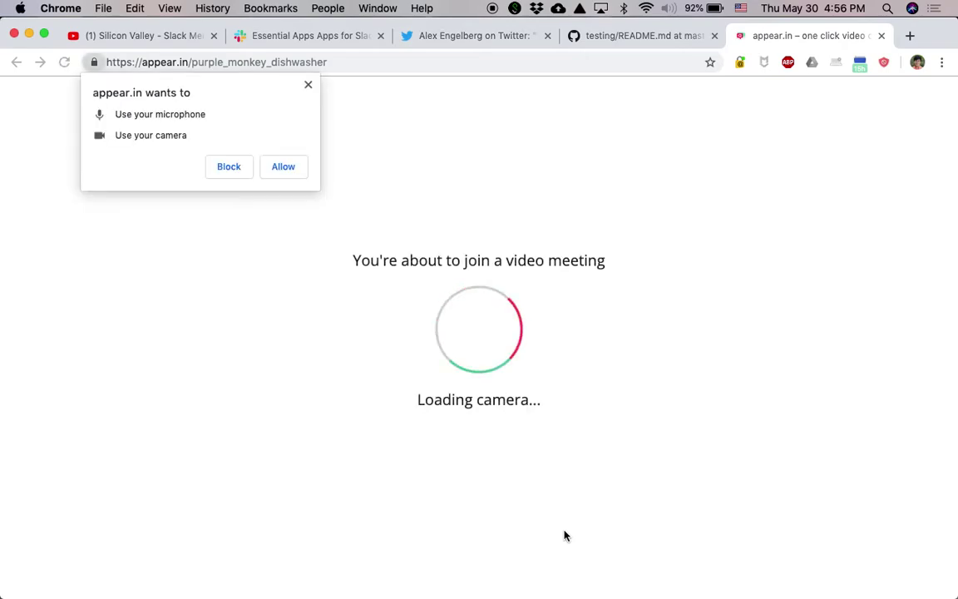
click(286, 170)
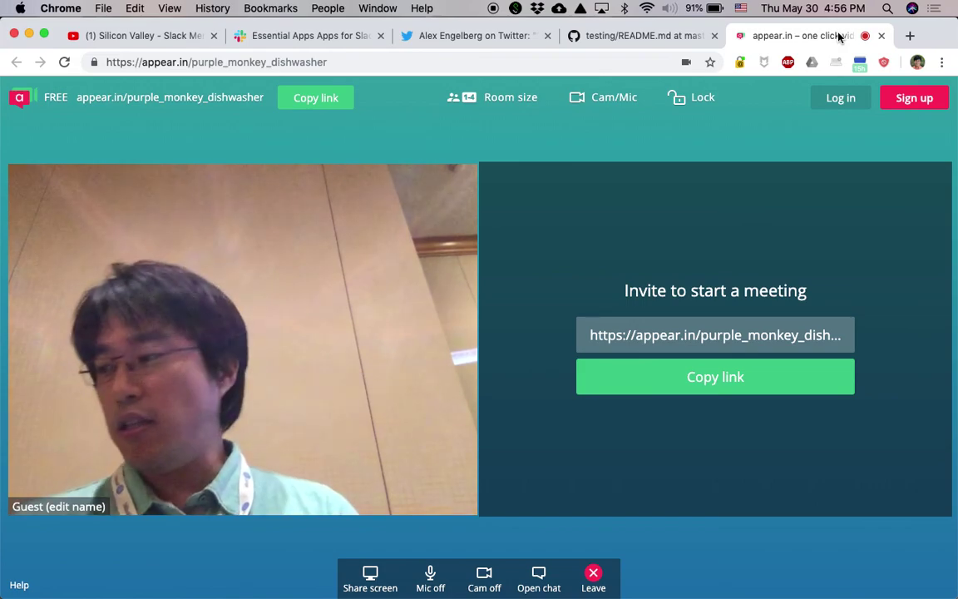
key(super+w)
key(super+Tab)
key(super+Tab)
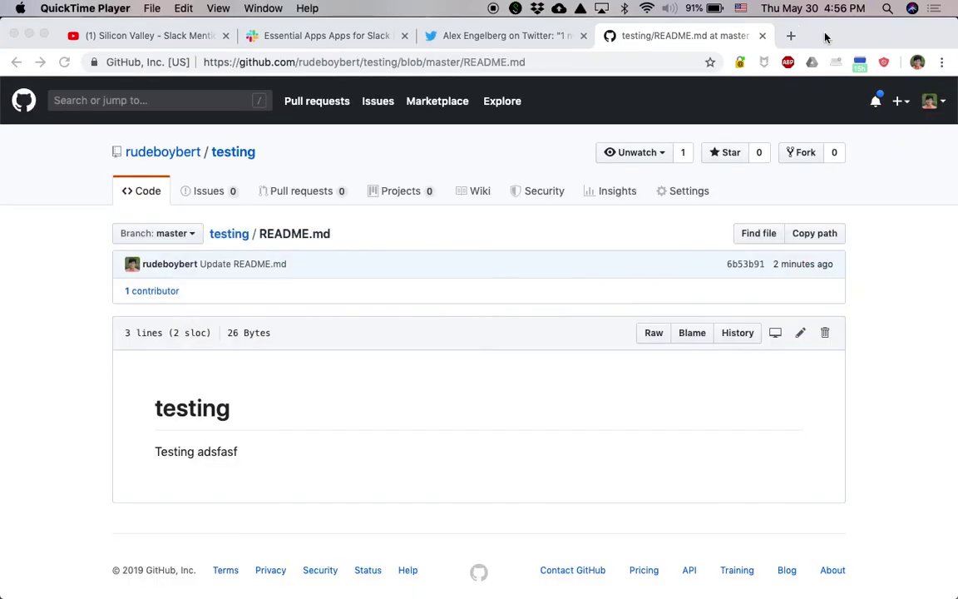